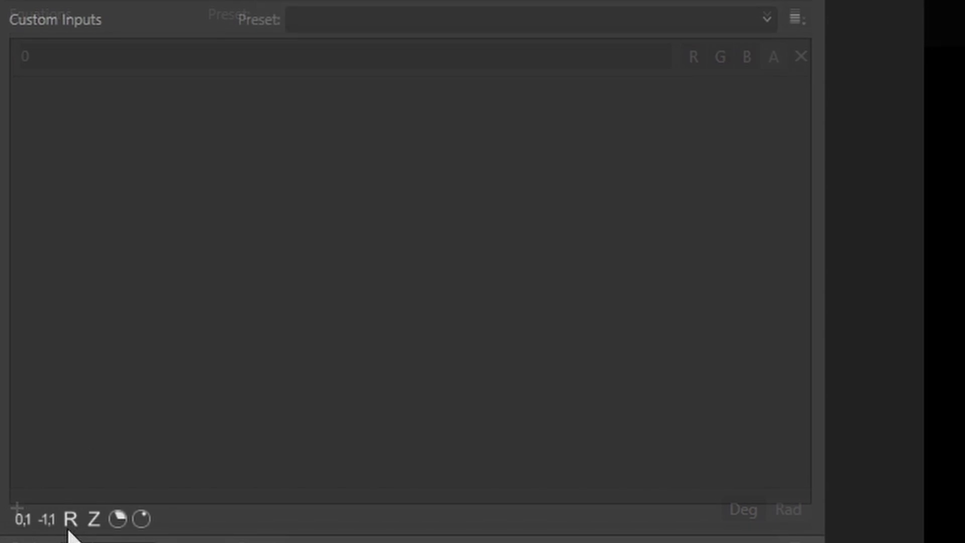
Add a real-number custom input a with the description "Scale" and set its value to 4
click(71, 519)
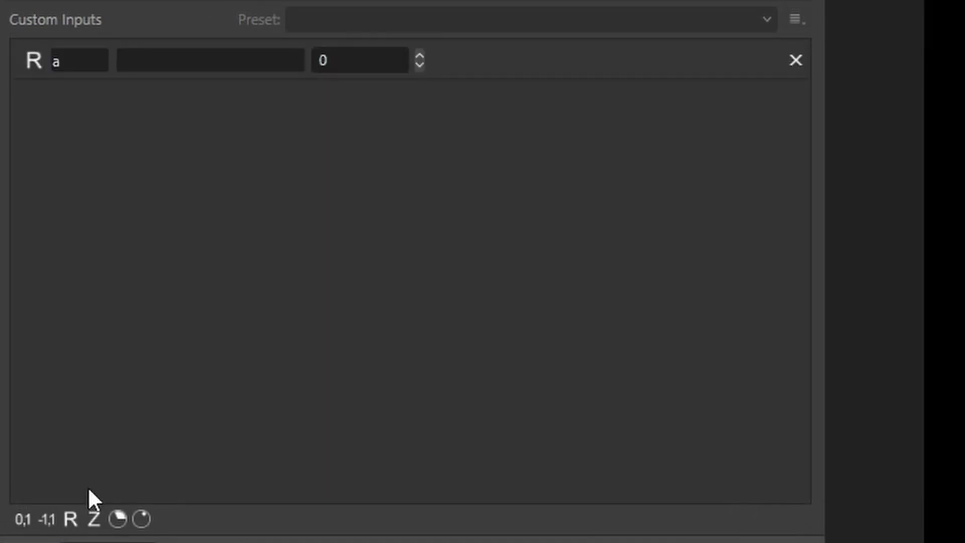
click(153, 62)
text(Scale)
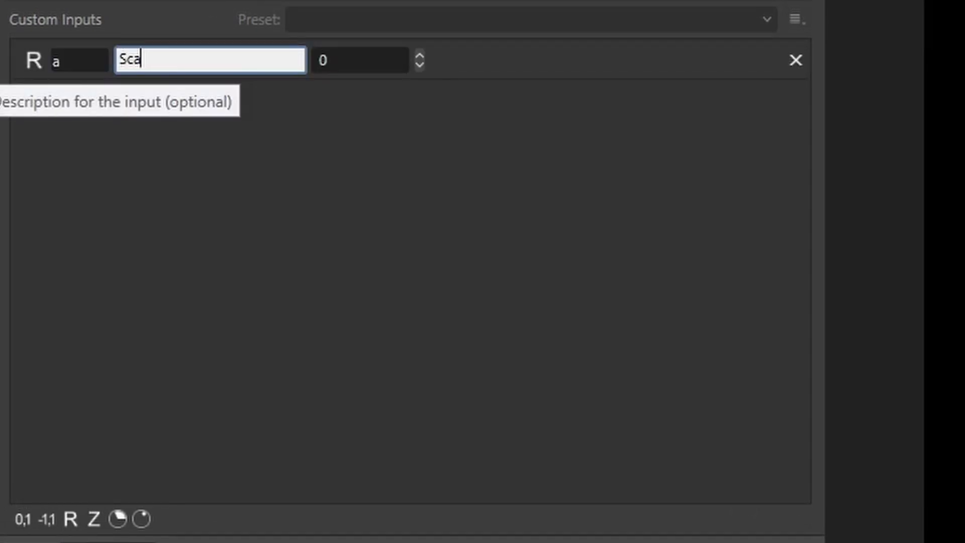
click(420, 57)
click(420, 56)
click(420, 56)
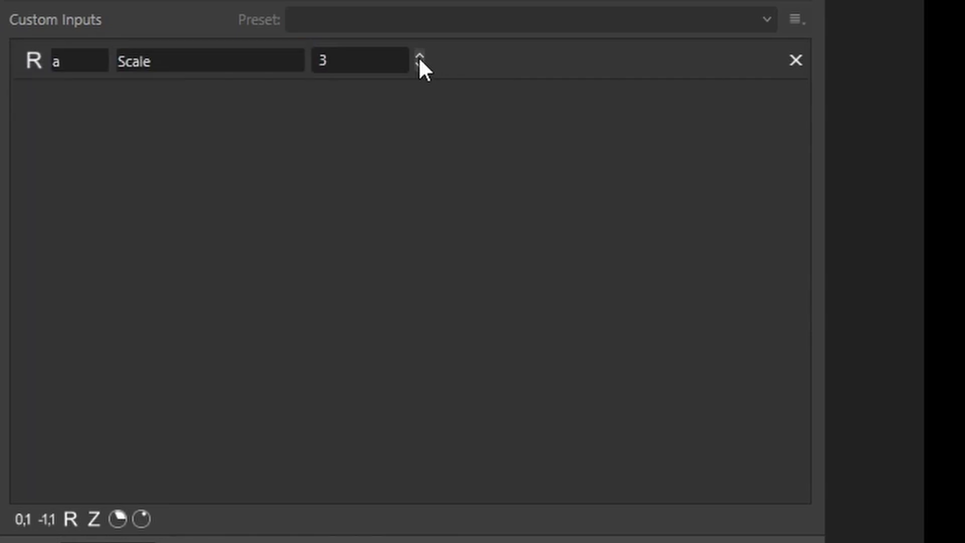
click(420, 56)
Add a 0-to-1 custom input named s with the description "Smooth" and set it to about the middle of its range
click(21, 516)
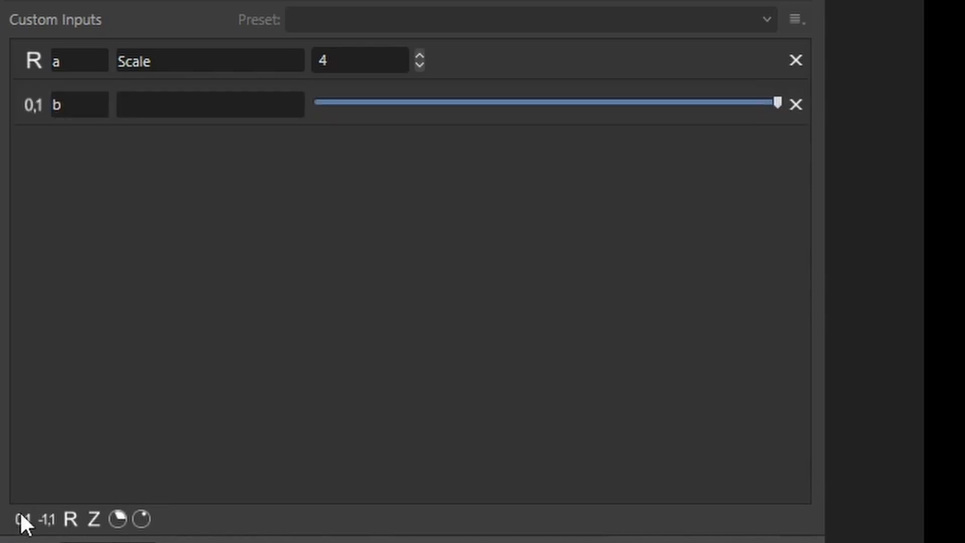
click(64, 101)
text(s)
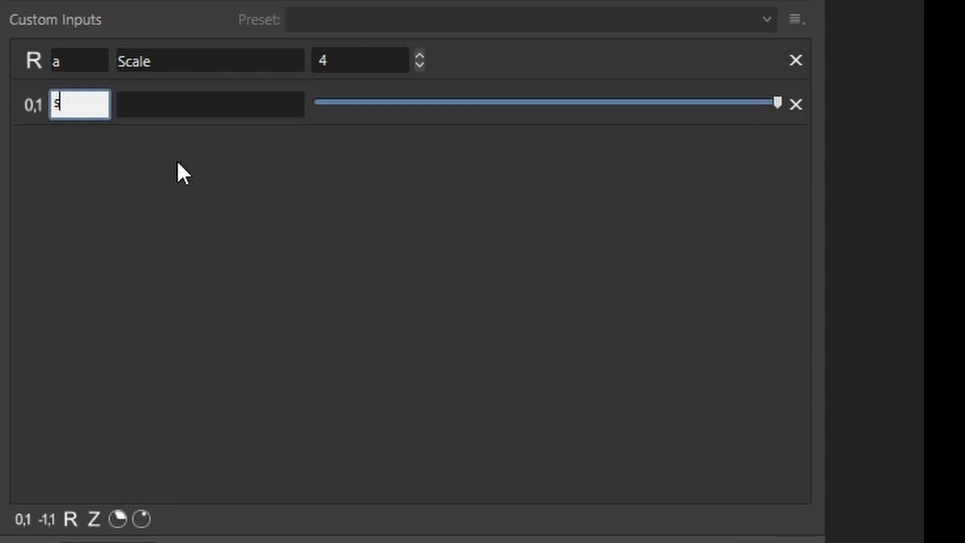
click(156, 103)
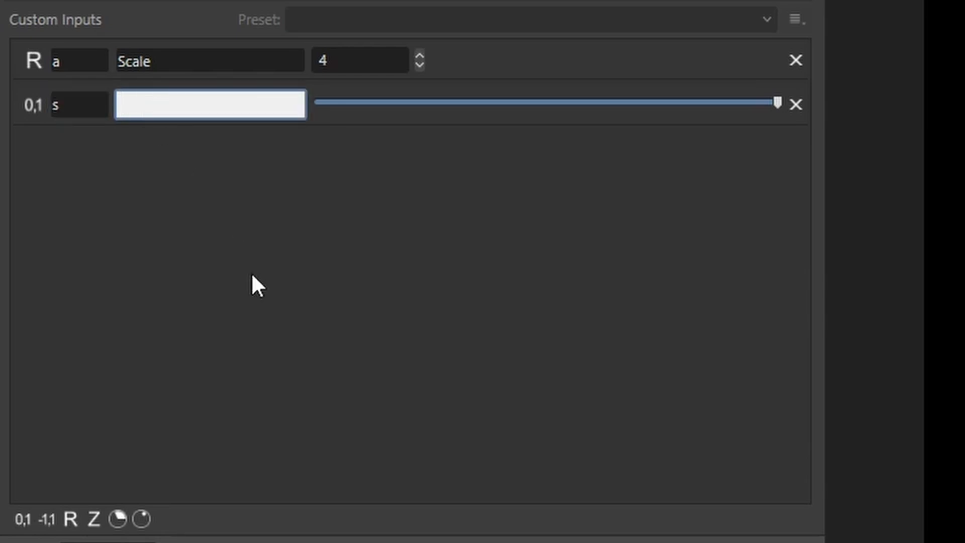
text(Smooth)
key(Return)
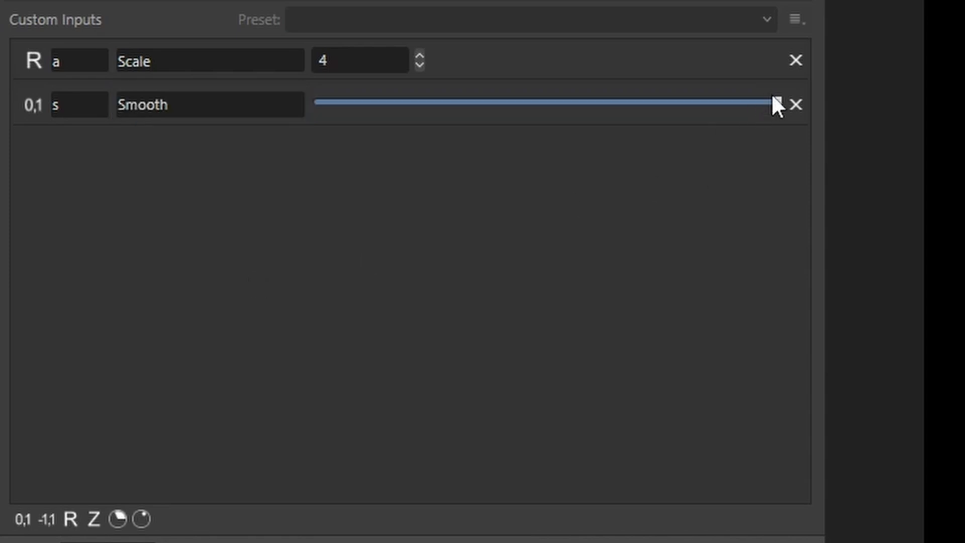
drag(773, 97, 585, 111)
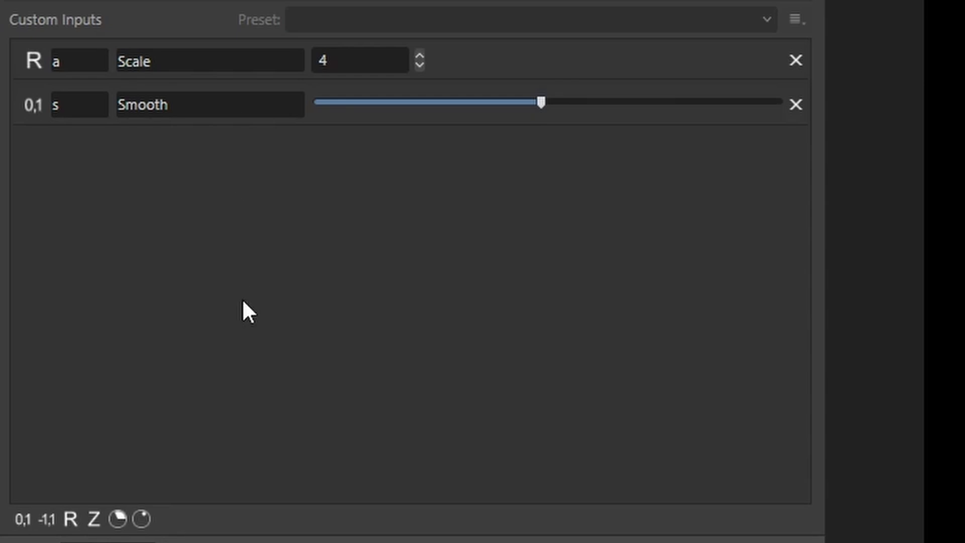
Add two more 0-to-1 custom inputs and name the first one ix with the description "Noise X"
click(22, 518)
click(23, 517)
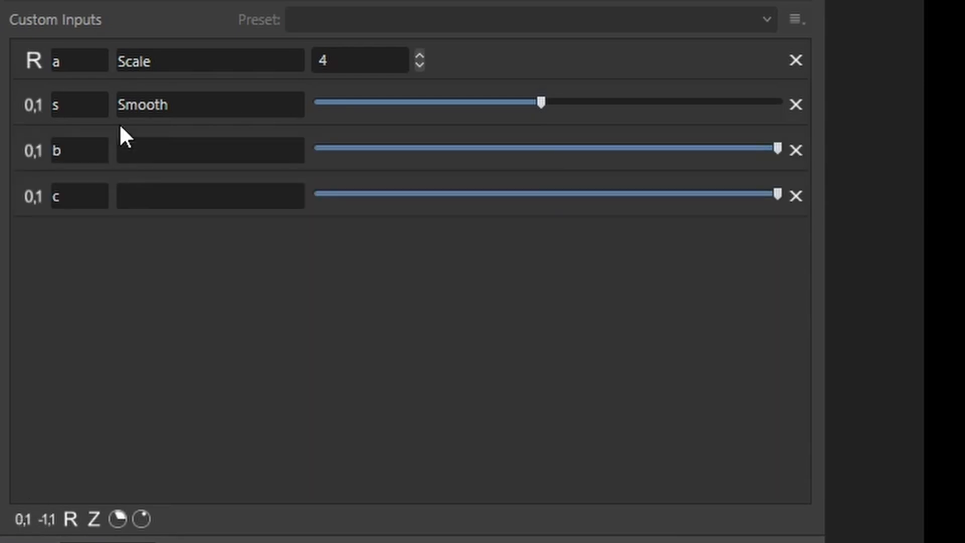
text(ix)
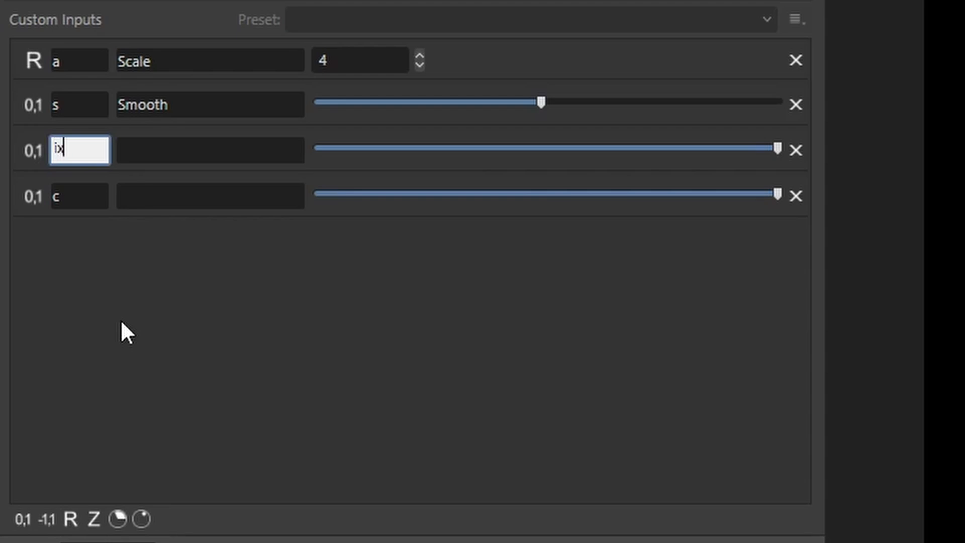
click(162, 160)
text(Noise X)
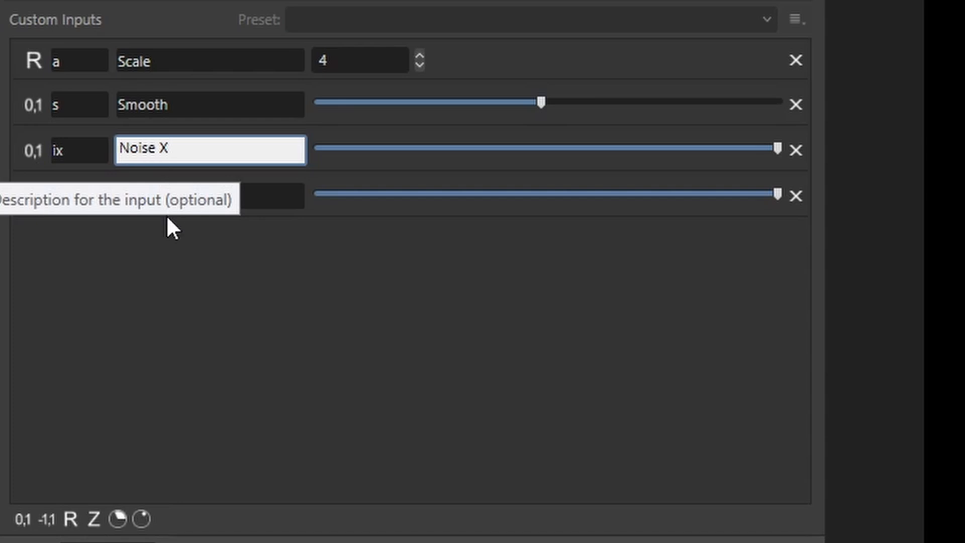
Rename the last custom input, c, to iy and give it the description "Noise Y"
click(118, 257)
click(70, 193)
key(BackSpace)
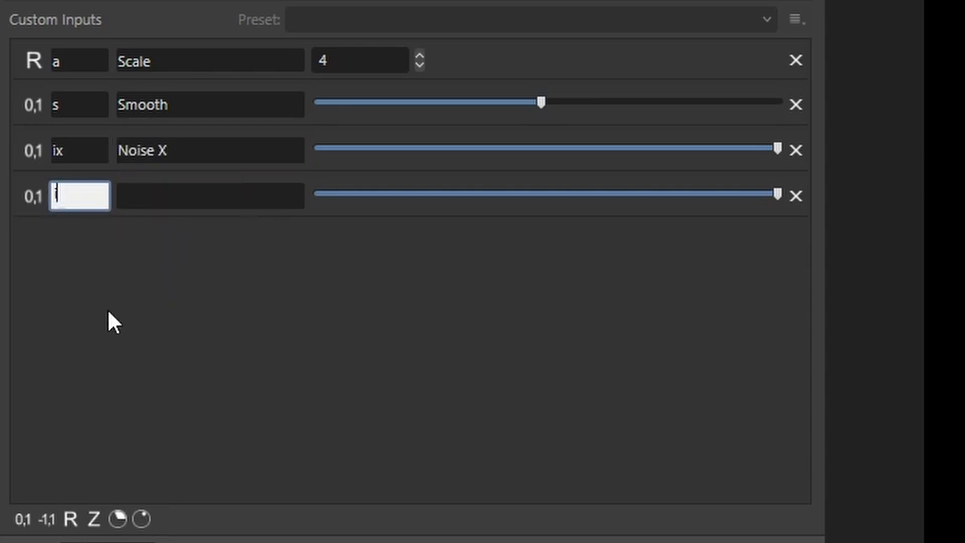
text(iy)
click(149, 193)
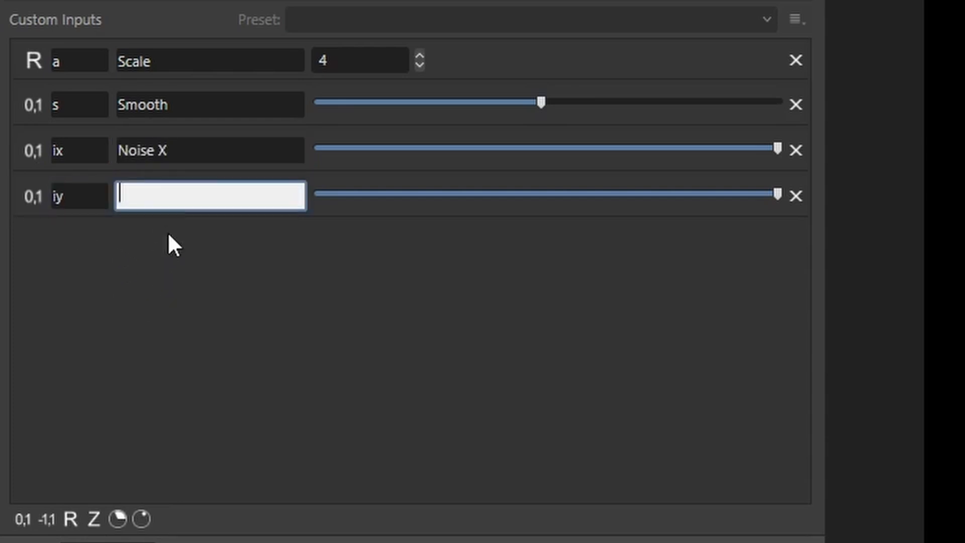
text(Noise Y)
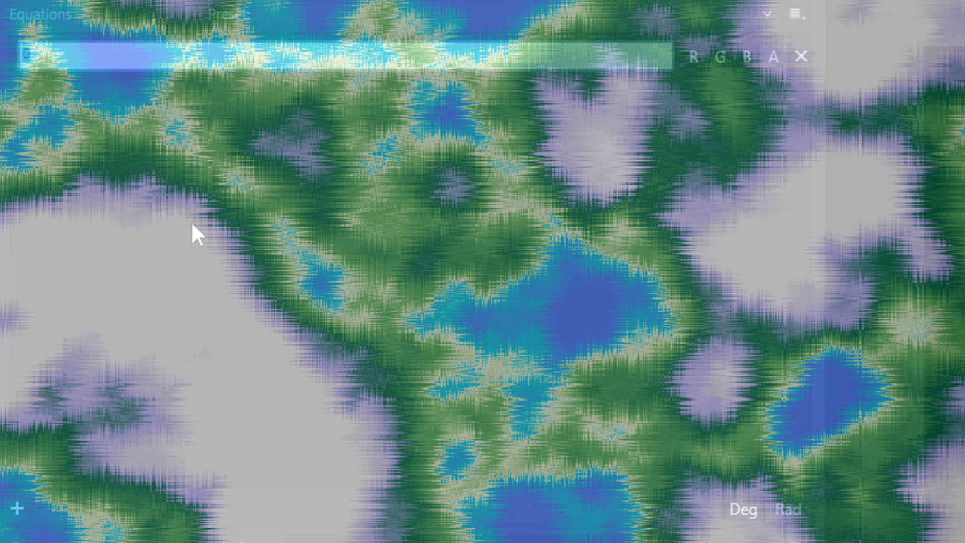
Enter the procedural texture equation var v0=vec2(rx,ry)*a/w
text(var)
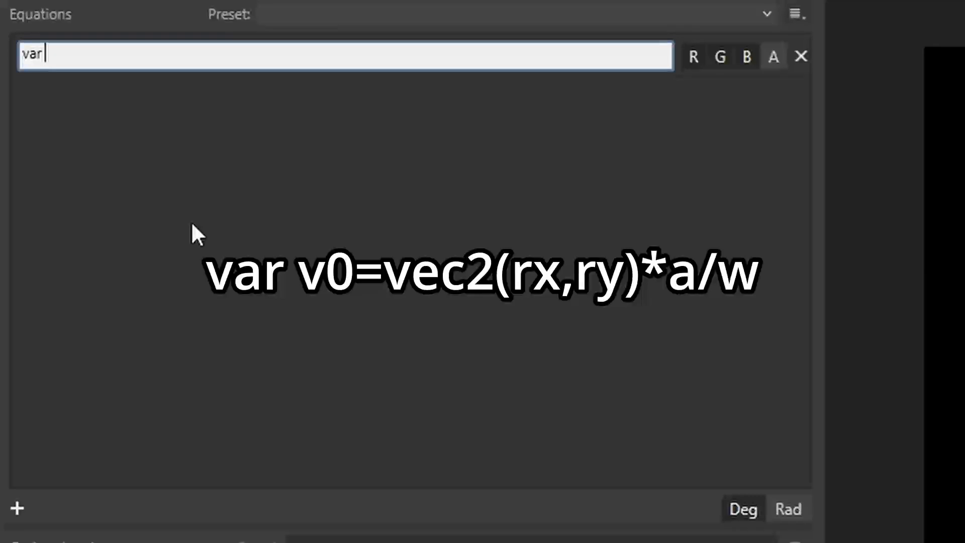
text( v0)
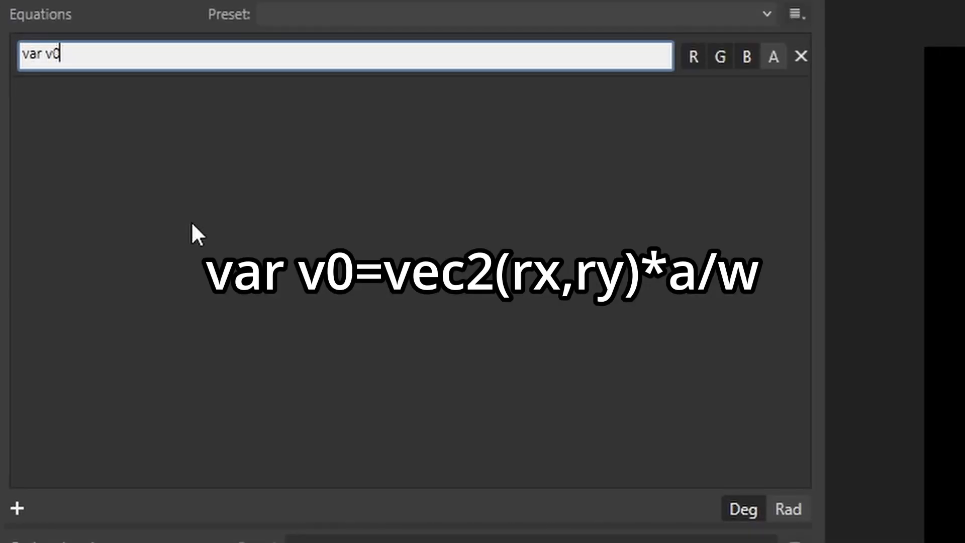
text(=vec2(rx,ry)
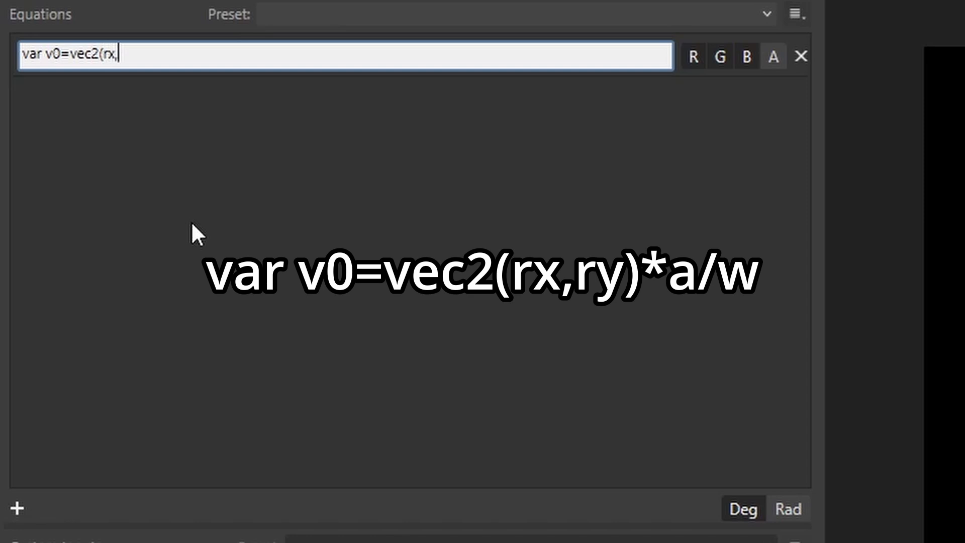
text()*a/w)
key(Return)
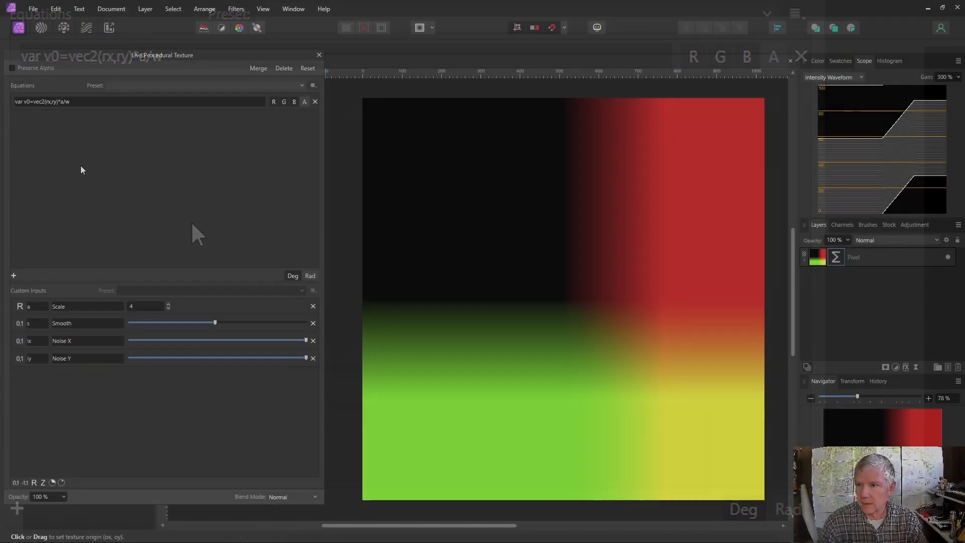
Append a second variable to the texture equation: ; var v=vec2(v0.x+ix*noiseh(y),v0.y+iy*noiseh(x))
click(76, 102)
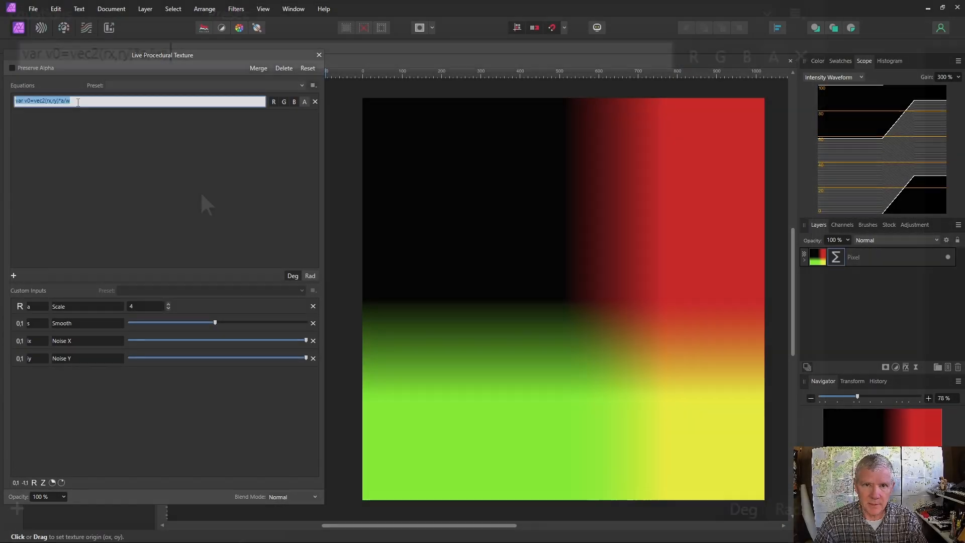
click(77, 101)
text(; )
text(var)
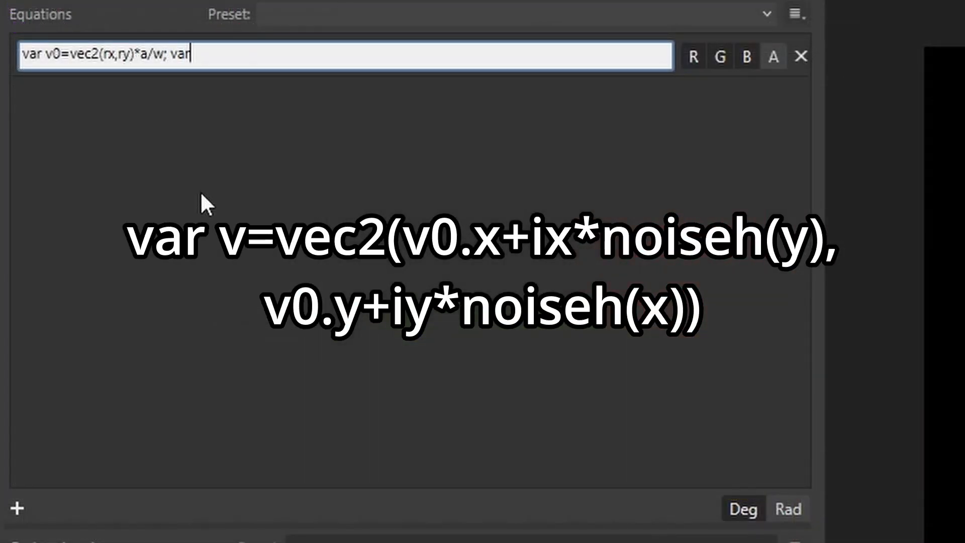
text( v=vec2)
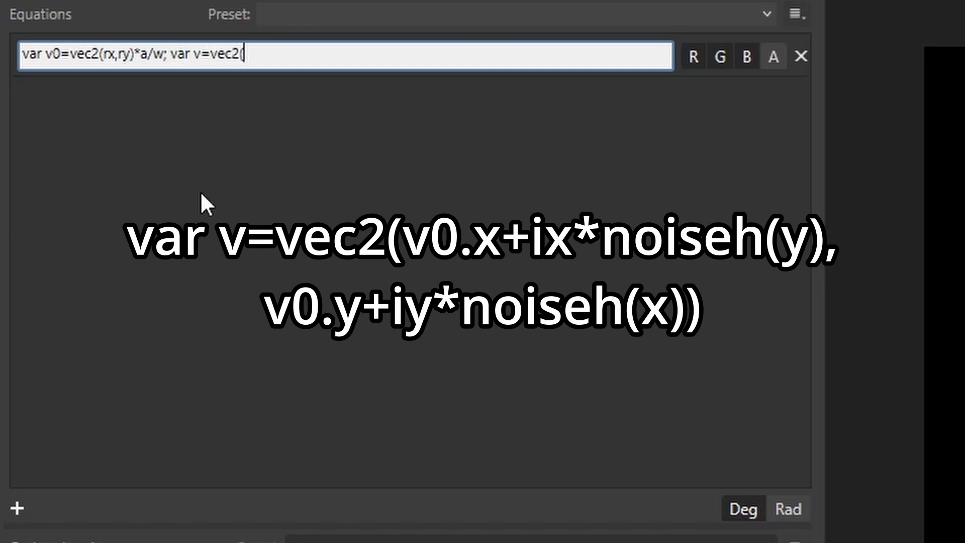
text((v.)
text(0.x)
text(+ix)
text(*)
text(noie)
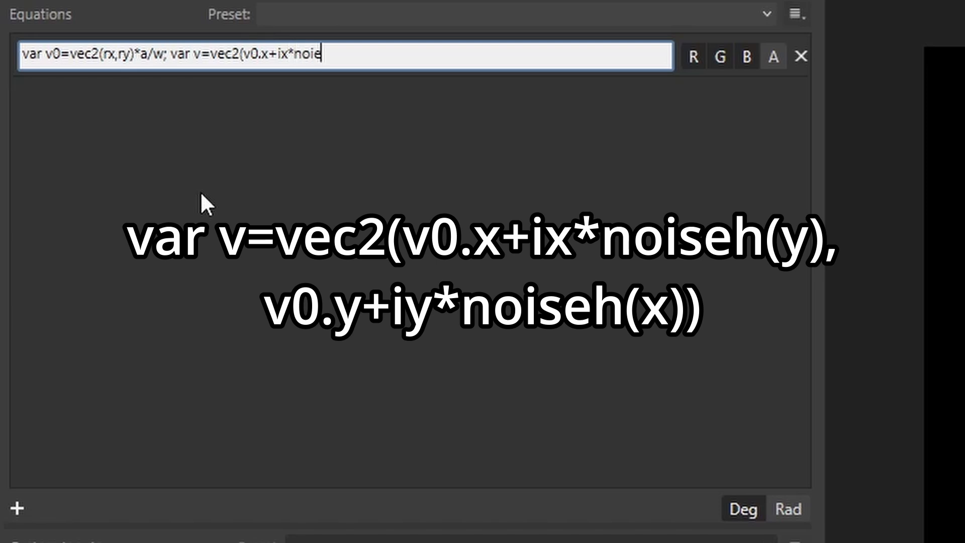
key(BackSpace)
text(seh(y),v0.)
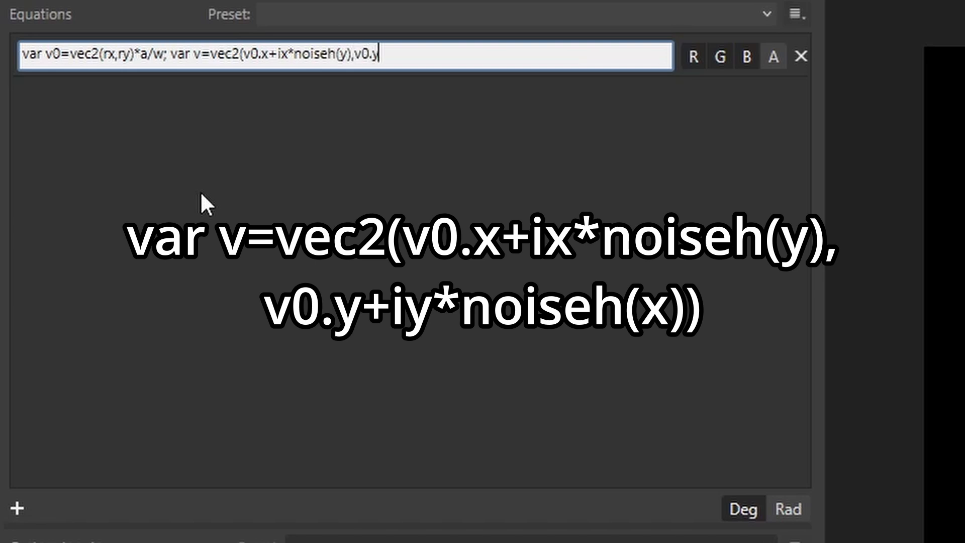
text(y+iy*noiseh(x))
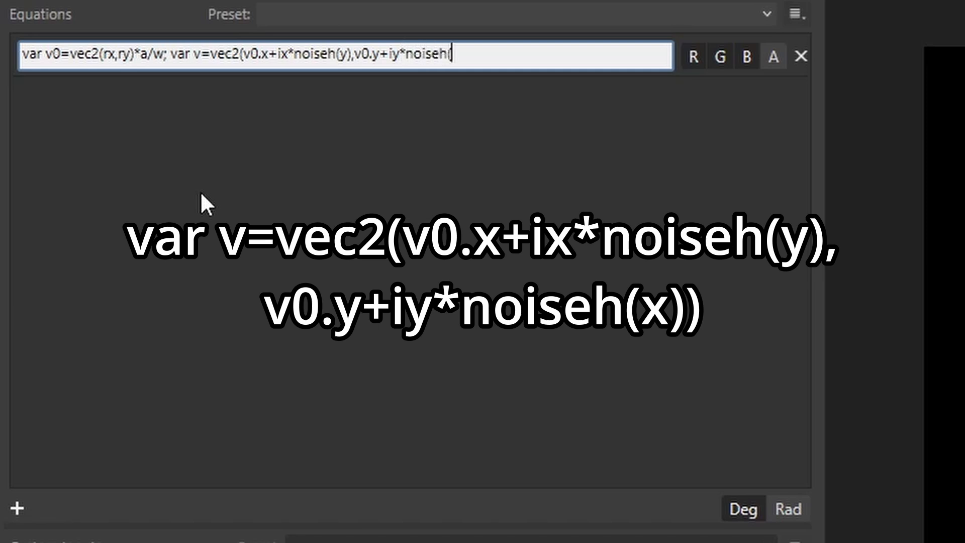
text())
key(Return)
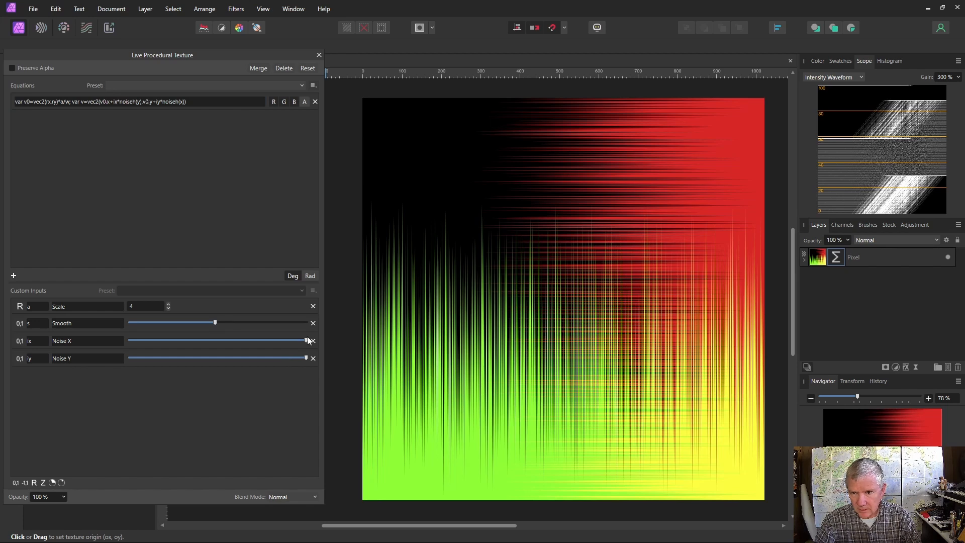
Lower Noise X and Noise Y to about a tenth of their range and reposition the texture origin on the canvas
drag(307, 341, 162, 340)
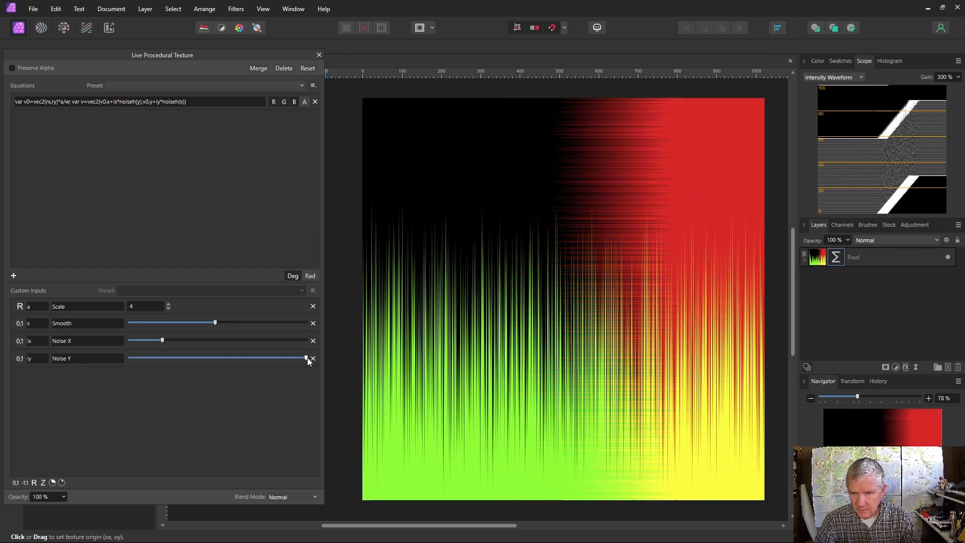
mouse_move(306, 358)
mouse_down()
mouse_move(131, 360)
mouse_move(177, 359)
mouse_move(164, 340)
mouse_move(129, 339)
mouse_move(157, 358)
mouse_move(118, 360)
mouse_move(154, 357)
mouse_up()
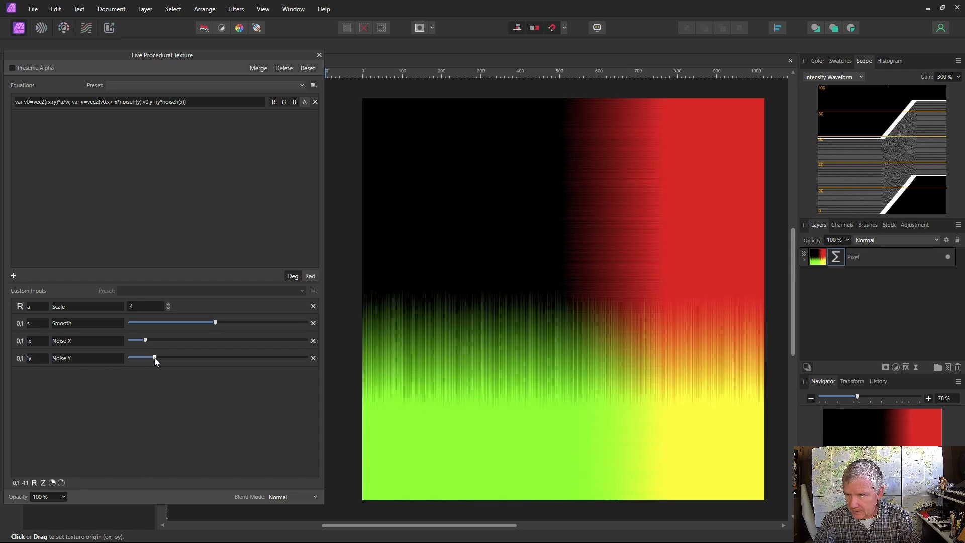
click(531, 360)
Append the Perlin noise call ; perlincubic(v,10,s) to the end of the texture equation
click(190, 101)
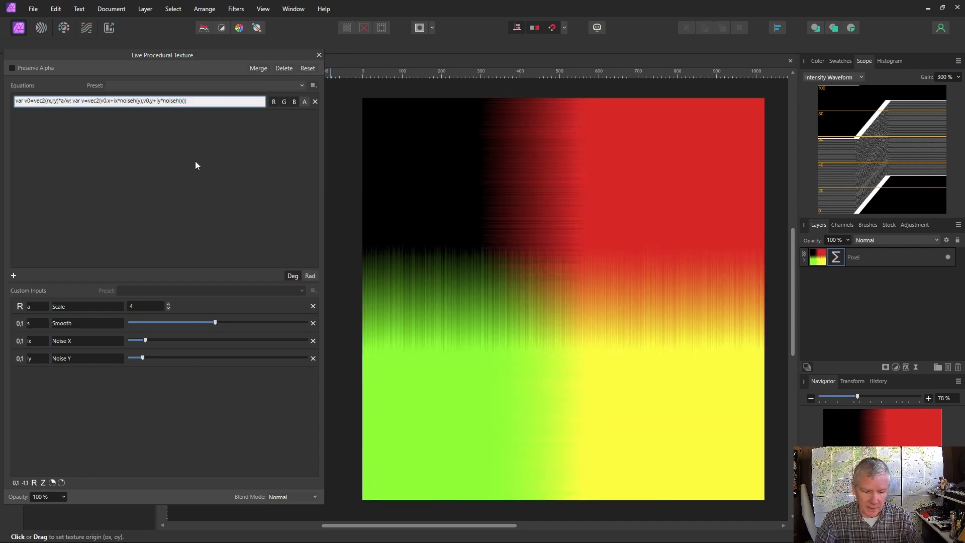
text(;)
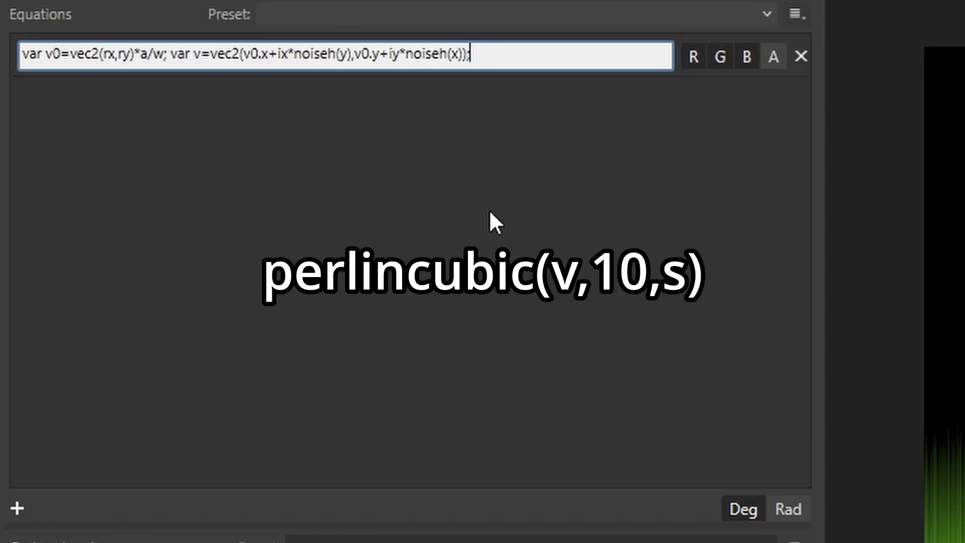
text( perlincubic()
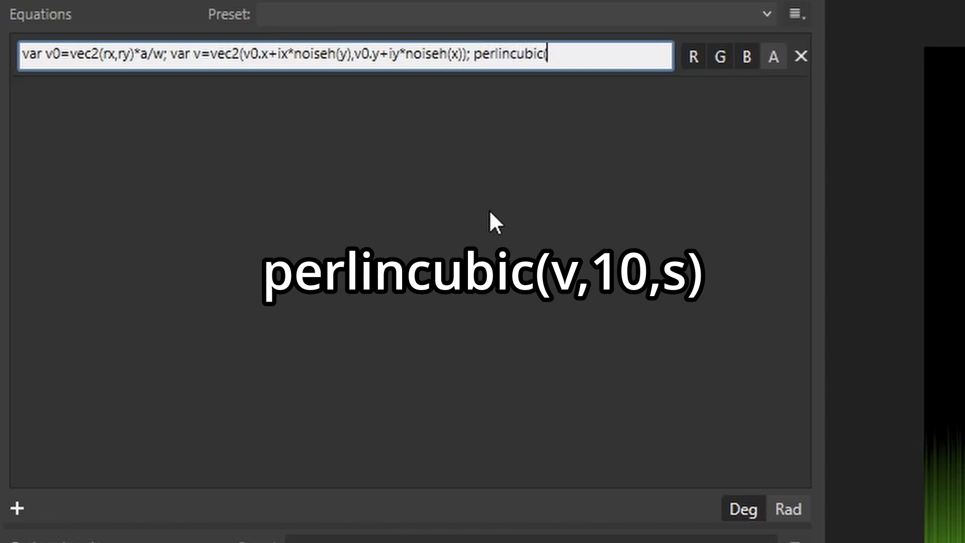
text(v,10,s))
key(Return)
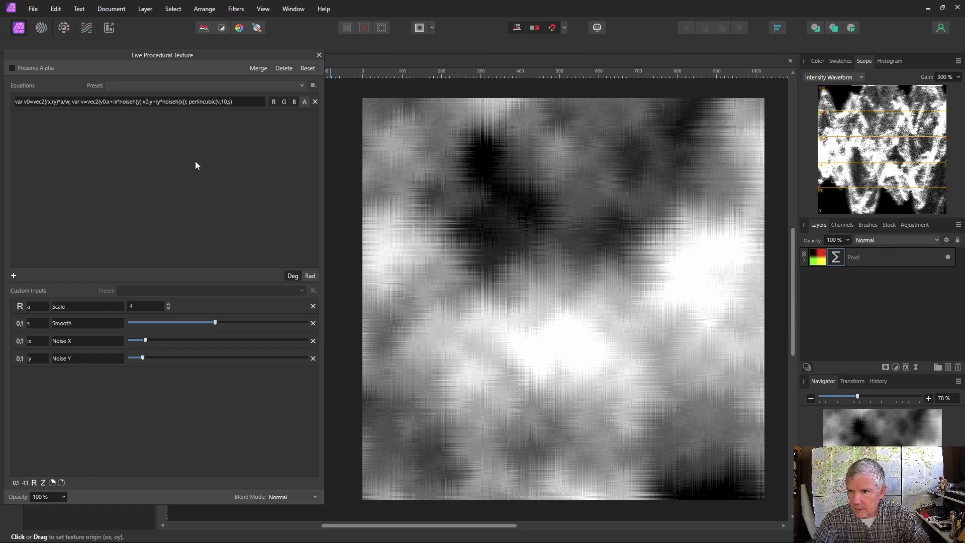
Raise Noise X to a little under half of its range and Noise Y to about a quarter
mouse_move(145, 340)
mouse_down()
mouse_move(100, 343)
mouse_move(145, 357)
mouse_move(112, 357)
mouse_move(238, 340)
mouse_move(206, 341)
mouse_up()
drag(129, 358, 177, 360)
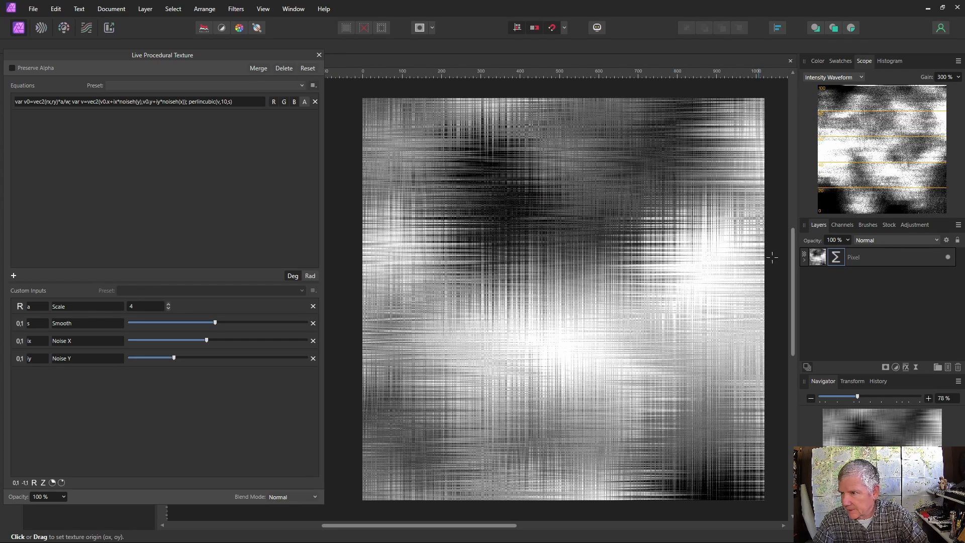
Close the procedural texture settings and add a Gradient Map adjustment with the Landscape preset above the textured pixel layer
click(815, 262)
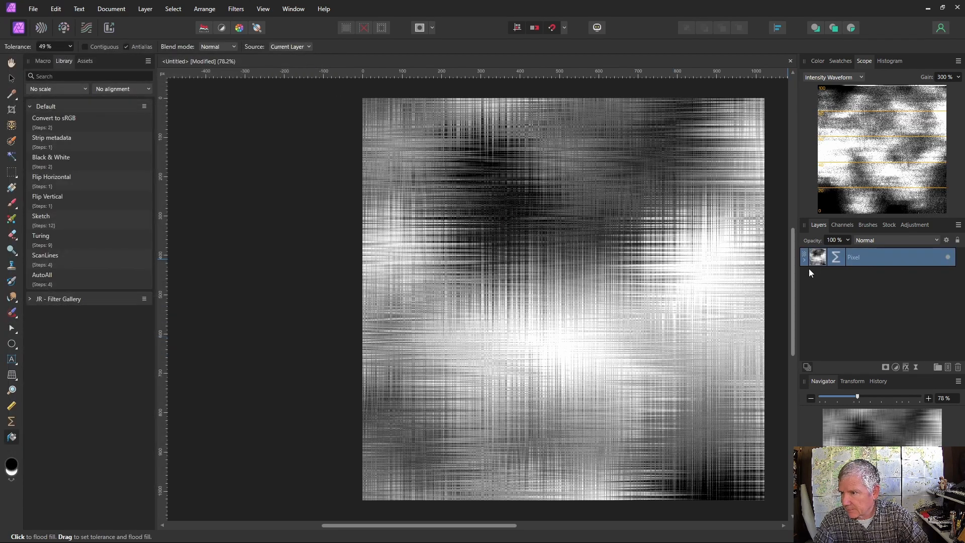
click(915, 224)
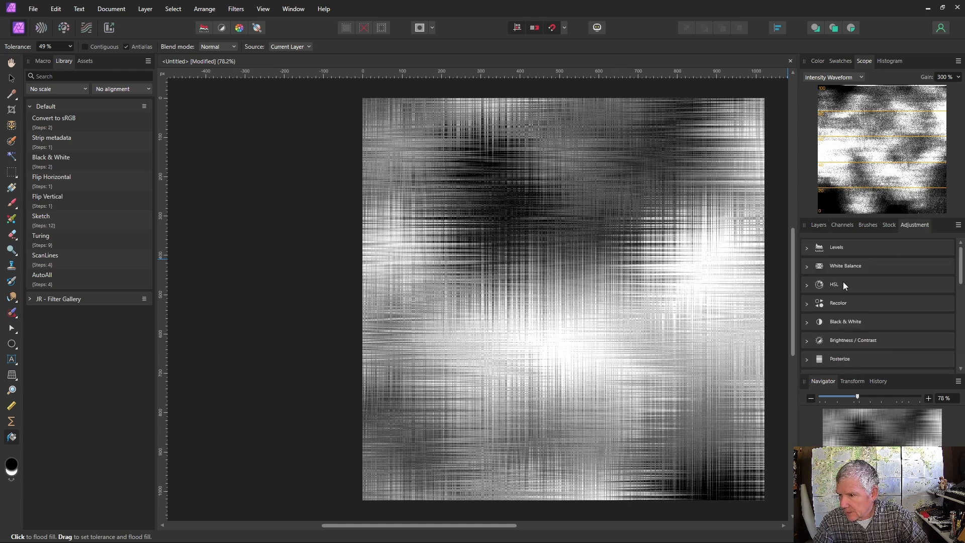
scroll(842, 282, down, 5)
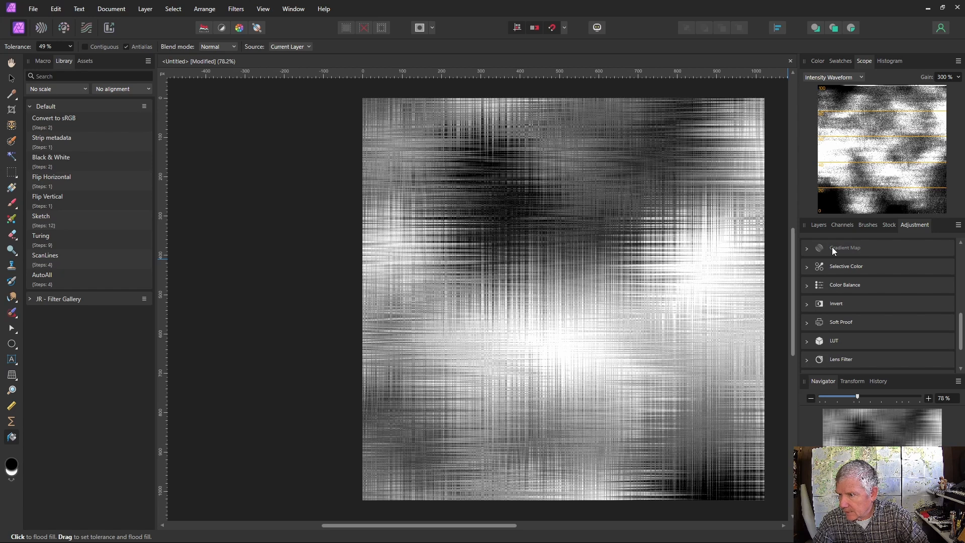
click(833, 248)
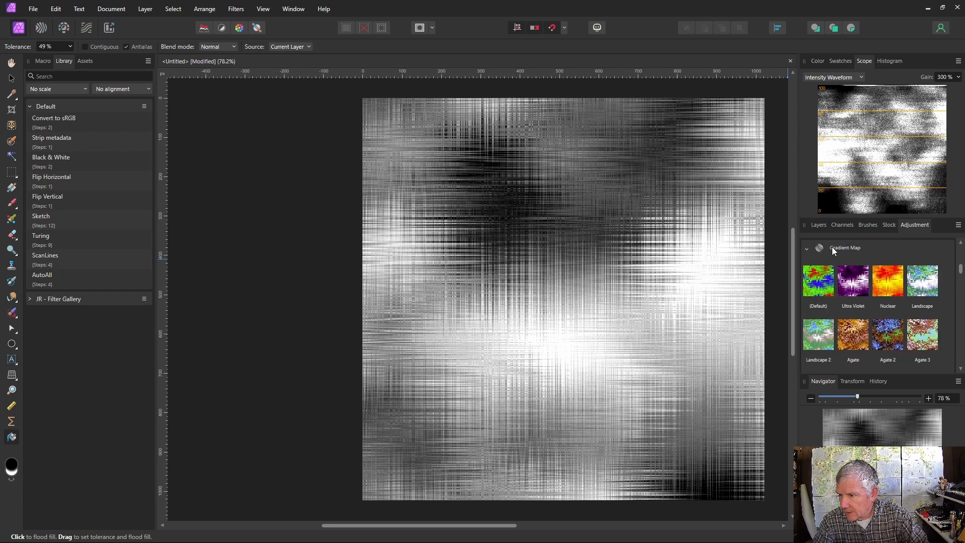
click(928, 284)
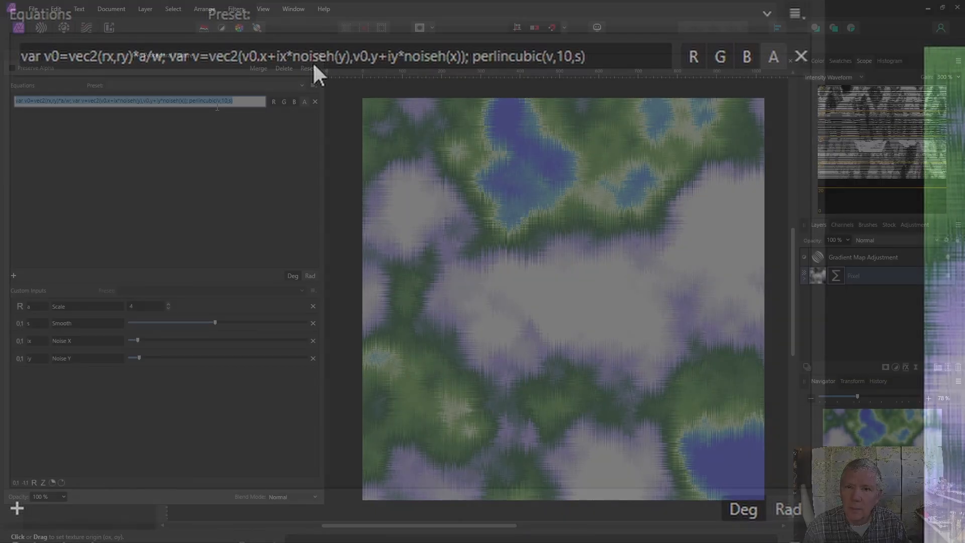
Replace the function name perlincubic with osc in the final call of the live procedural texture equation
key(BackSpace)
key(BackSpace)
key(BackSpace)
key(BackSpace)
key(BackSpace)
key(BackSpace)
key(BackSpace)
key(BackSpace)
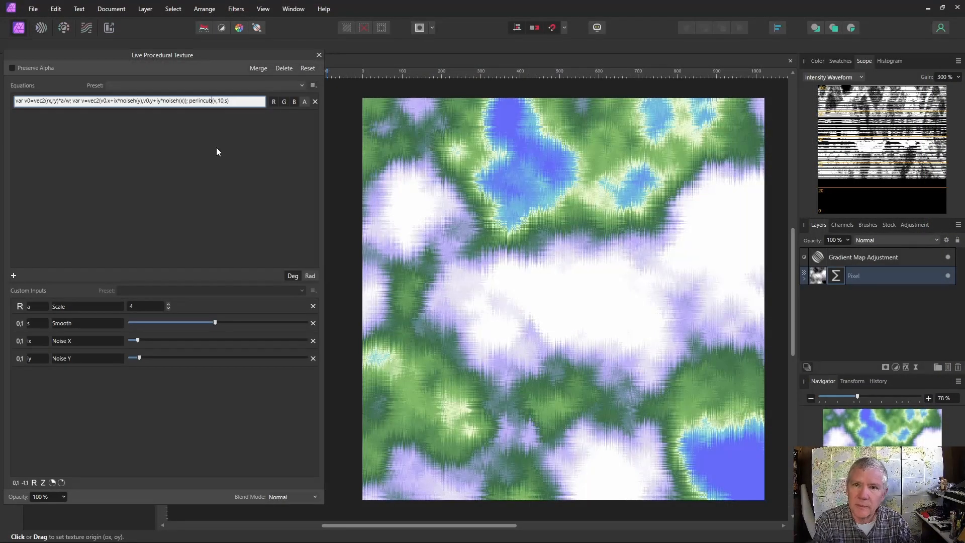
key(BackSpace)
key(BackSpace)
key(BackSpace)
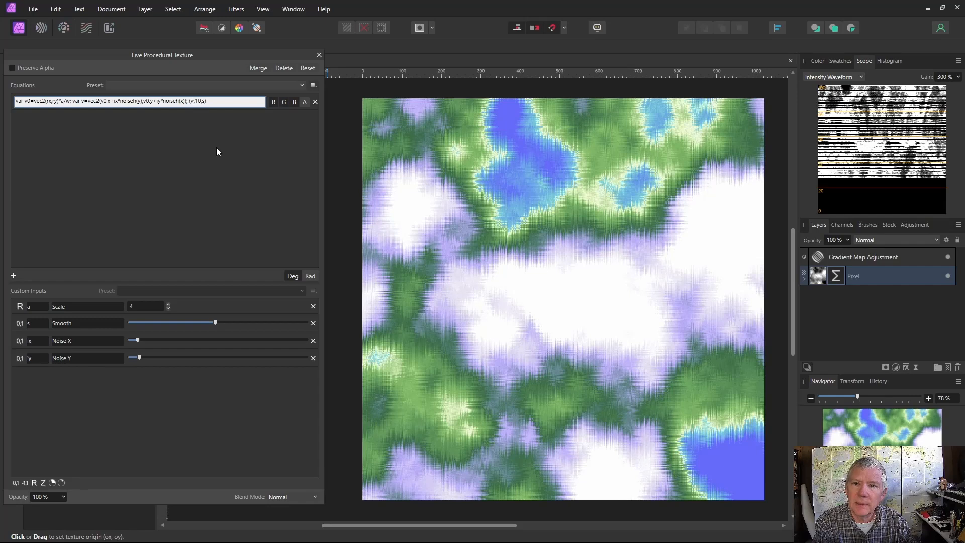
text(osc)
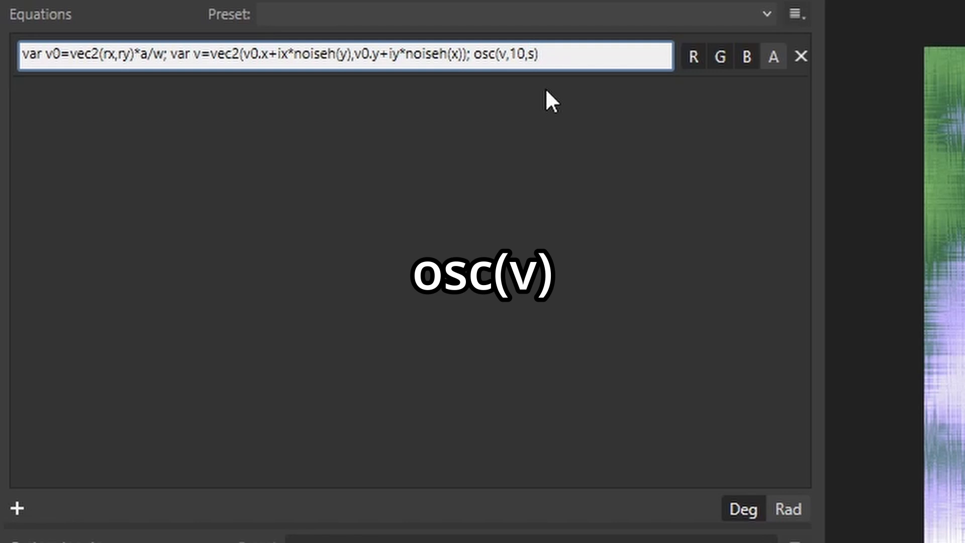
Remove the ,10,s arguments so the equation's final call reads osc(v), and apply it
key(BackSpace)
key(BackSpace)
key(BackSpace)
key(BackSpace)
key(BackSpace)
key(Return)
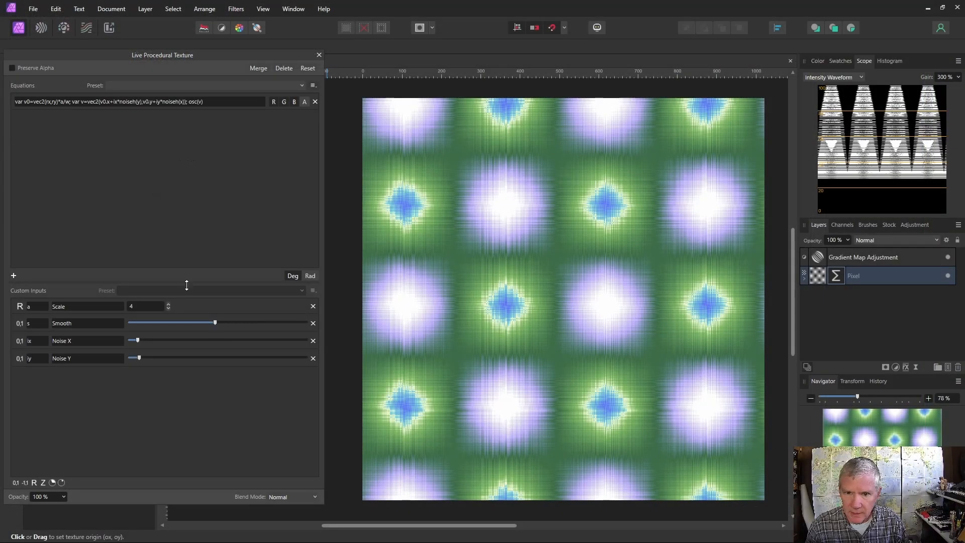
Raise Noise X to a little under half of its range and Noise Y to a little over a quarter
mouse_move(139, 341)
mouse_down()
mouse_move(119, 358)
mouse_move(136, 341)
mouse_up()
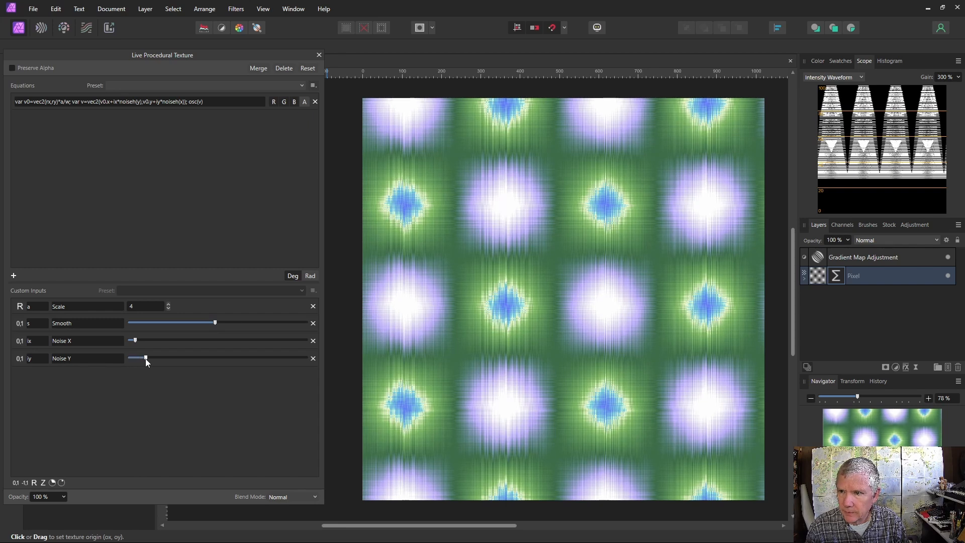
drag(152, 342, 209, 343)
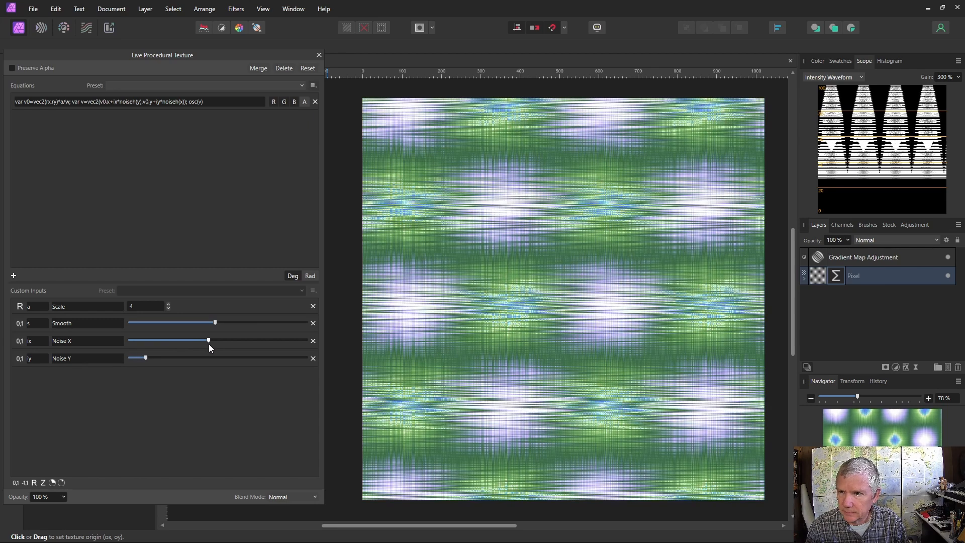
drag(145, 360, 178, 363)
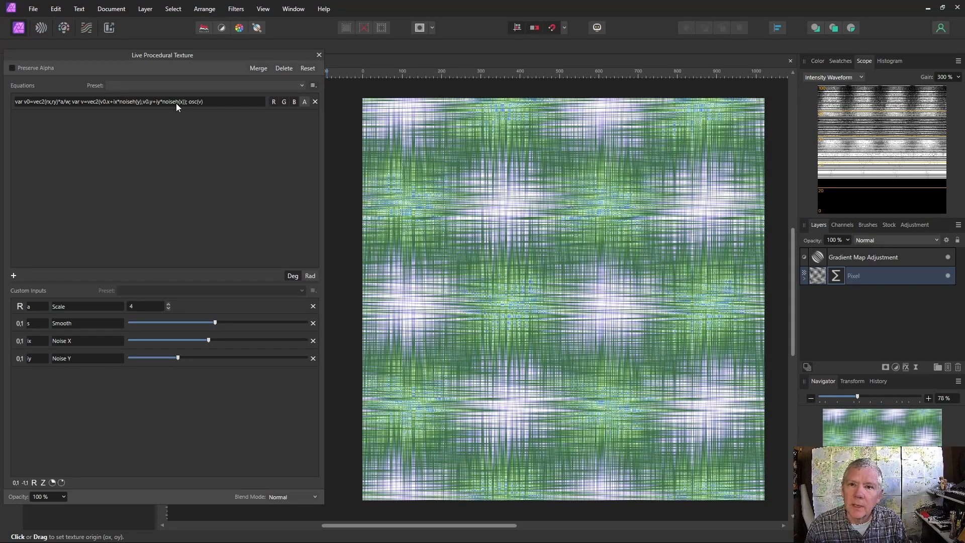
Change the equation's final call to osci(v) and lower Noise X and Noise Y to roughly a fifth of their range
click(197, 105)
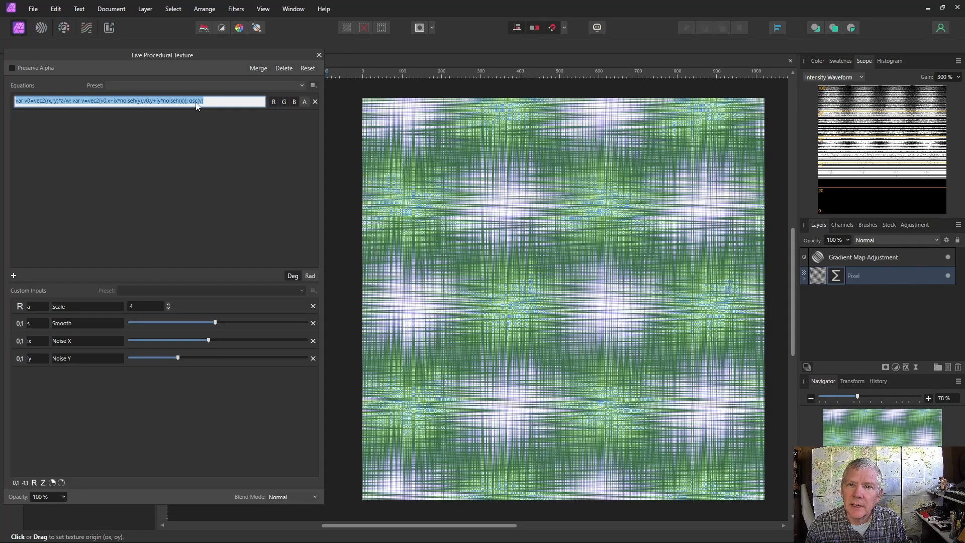
click(198, 101)
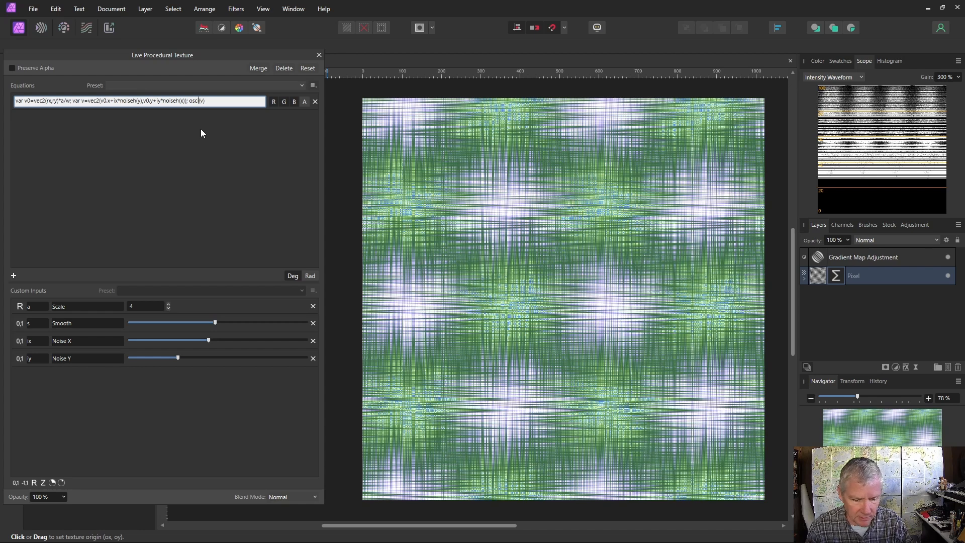
text(i)
key(Return)
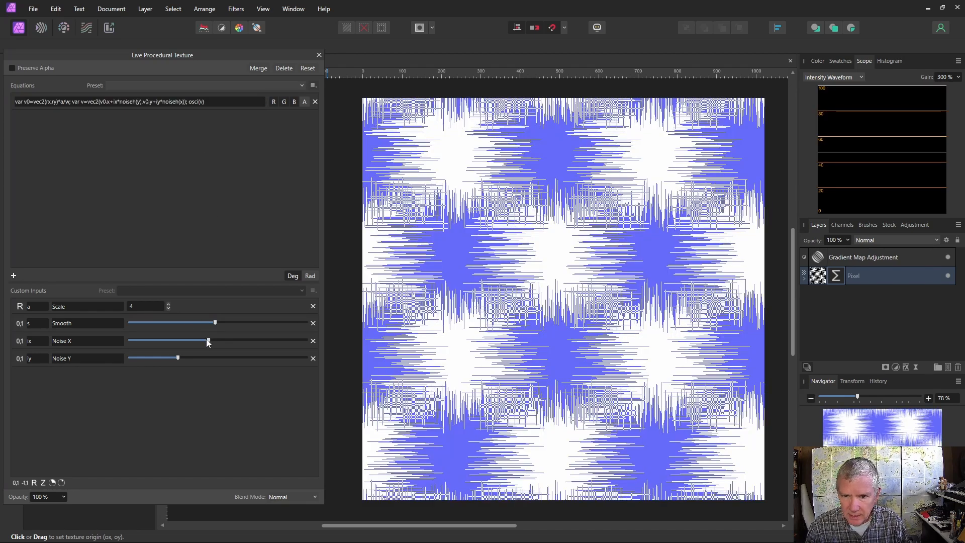
drag(206, 340, 165, 362)
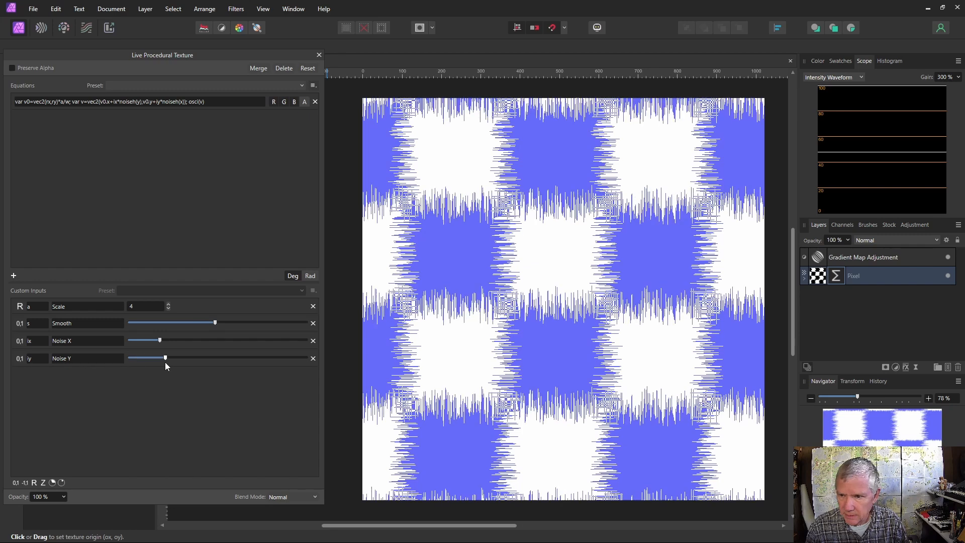